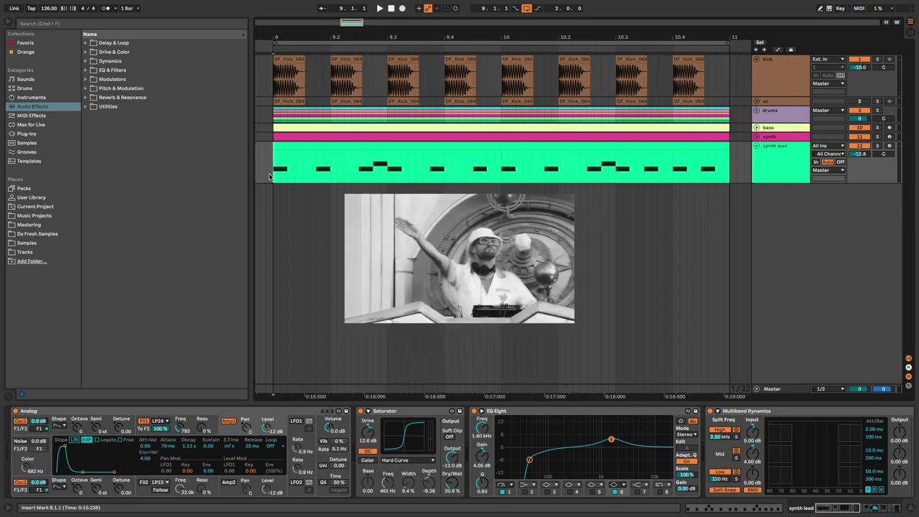
Step: Play the full loop and inspect the notes in the synth lead clip, ending on the track's Analog device
{"action": "key", "text": "space"}
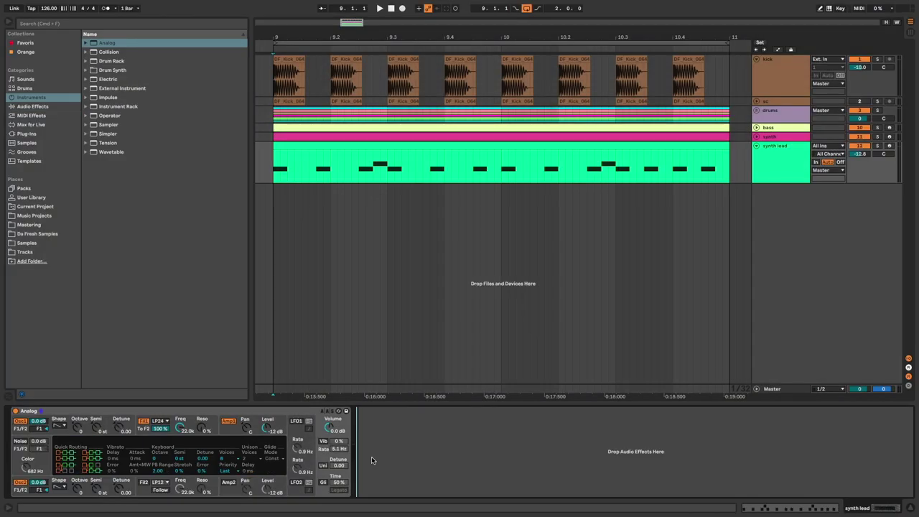
{"action": "double_click", "coordinate": [387, 146]}
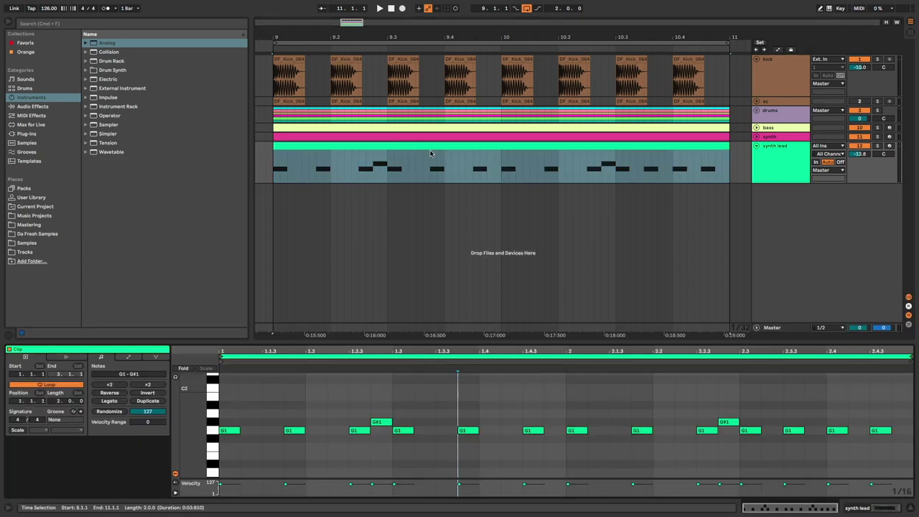
{"action": "double_click", "coordinate": [770, 162]}
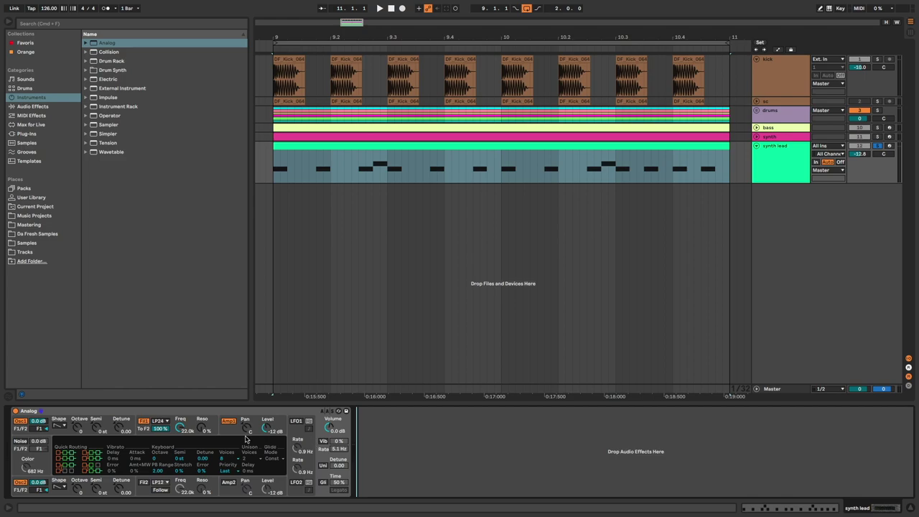
Step: In Analog, set filter 1 frequency to 791 with 52 ms attack and 38 ms decay, and amp 1 to 71 ms attack, 1.11 s decay
{"action": "left_click", "coordinate": [191, 429]}
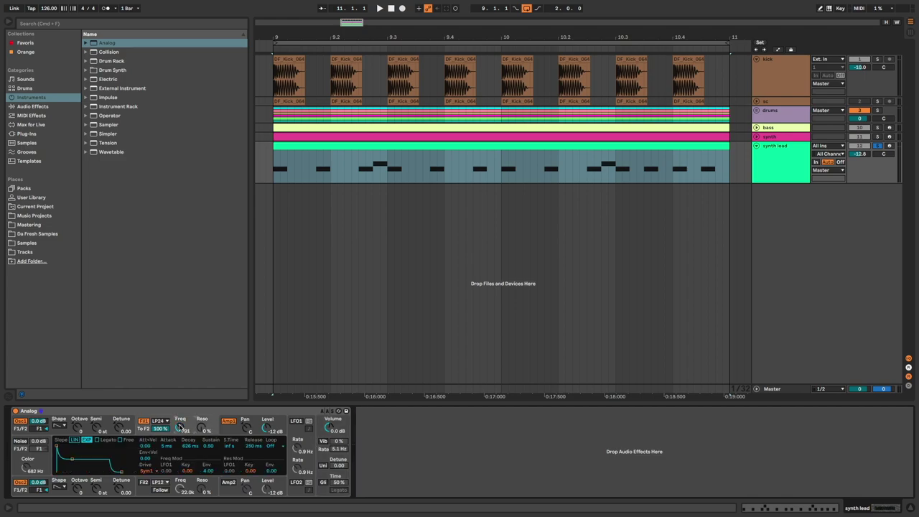
{"action": "left_click", "coordinate": [229, 430]}
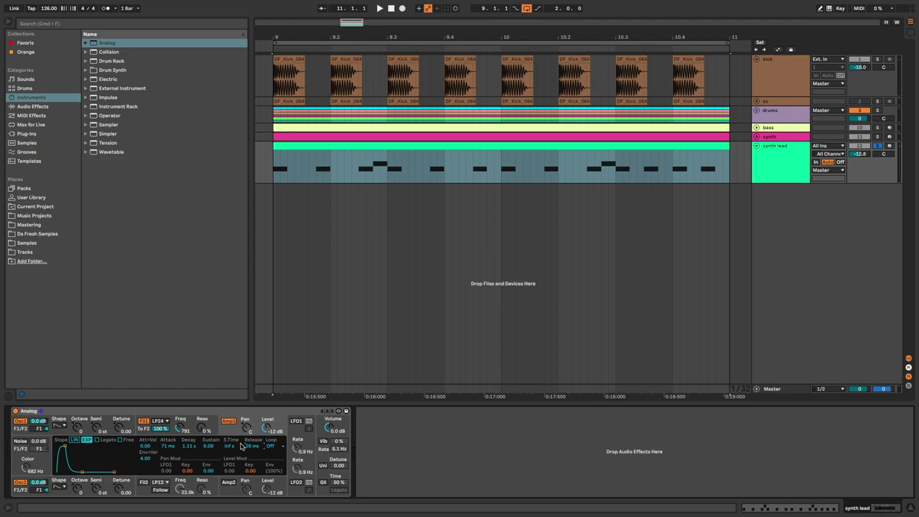
{"action": "left_click", "coordinate": [216, 428]}
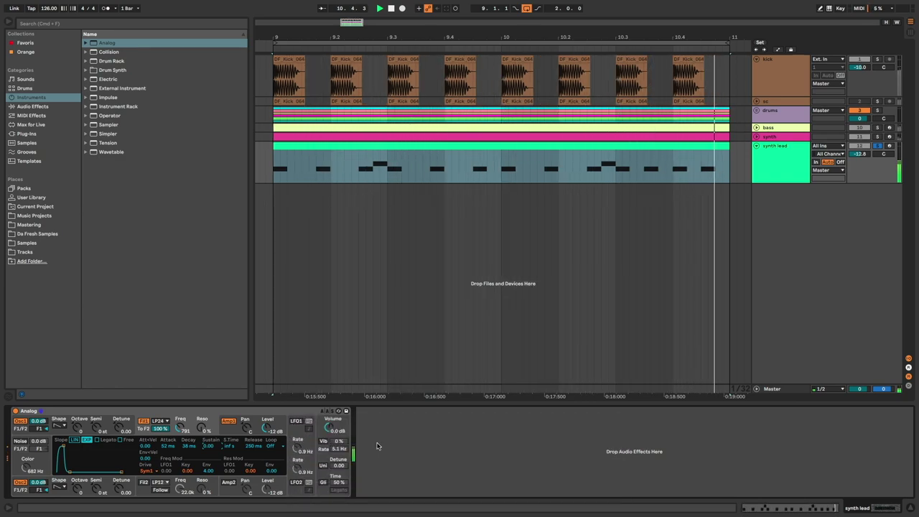
Step: Add a Saturator after Analog with 12 dB drive, -12 dB output and 20.3% dry/wet, and audition it
{"action": "left_click", "coordinate": [50, 107]}
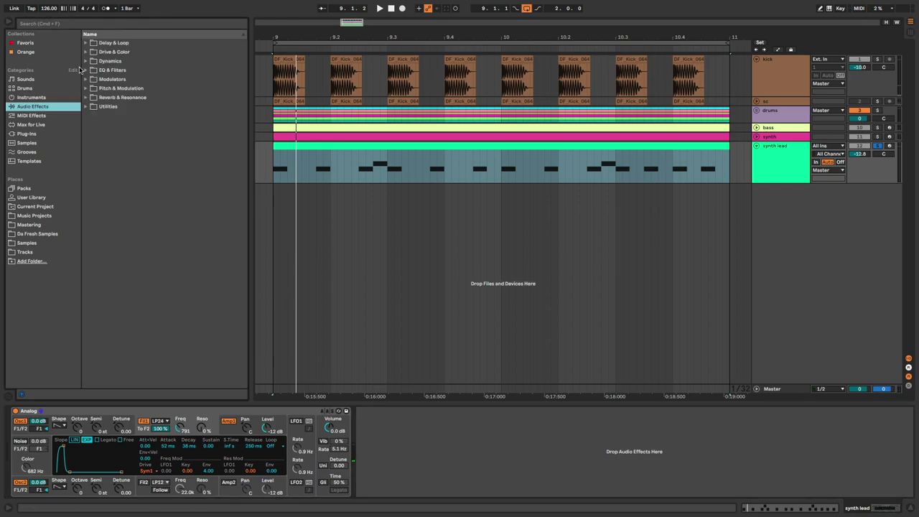
{"action": "left_click", "coordinate": [87, 52]}
{"action": "double_click", "coordinate": [121, 134]}
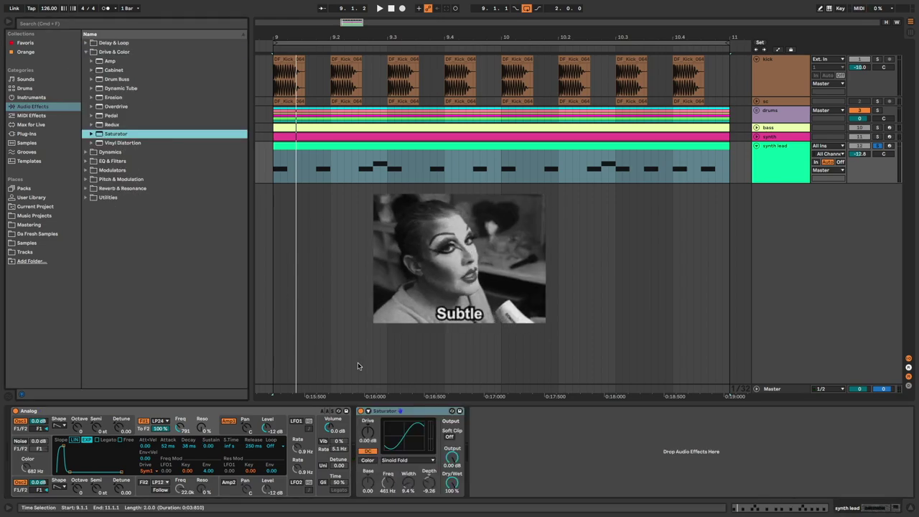
{"action": "left_click_drag", "start_coordinate": [368, 433], "coordinate": [368, 430]}
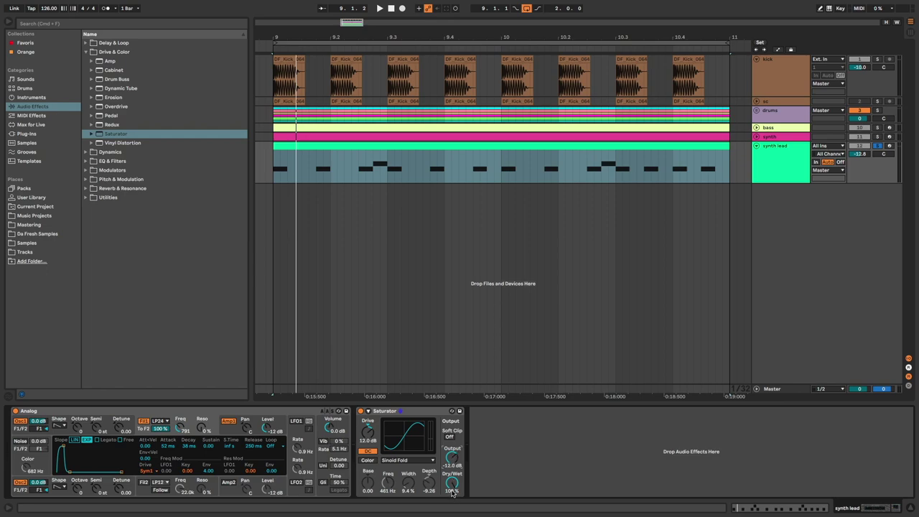
{"action": "key", "text": "space"}
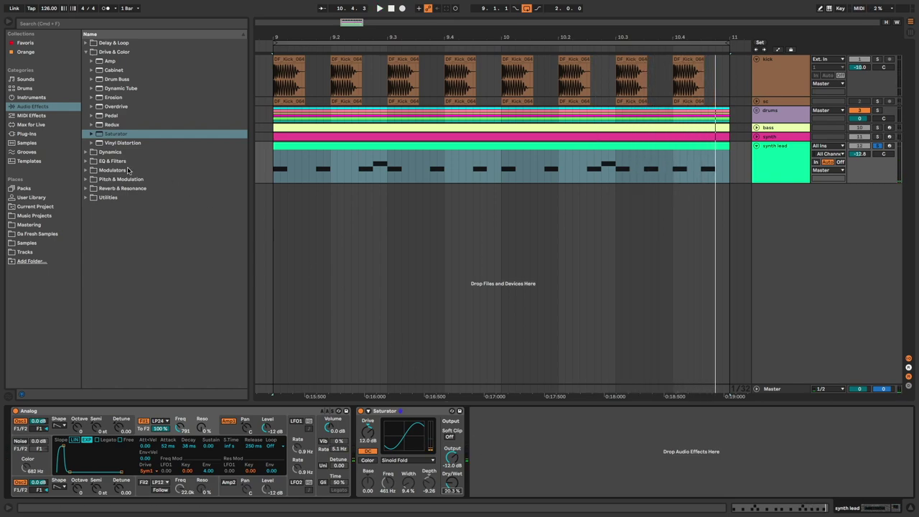
Step: Add an EQ Eight with a band 1 low cut at 45.4 Hz and a 4.09 dB band 5 boost at 1.60 kHz
{"action": "left_click", "coordinate": [85, 161]}
{"action": "double_click", "coordinate": [111, 97]}
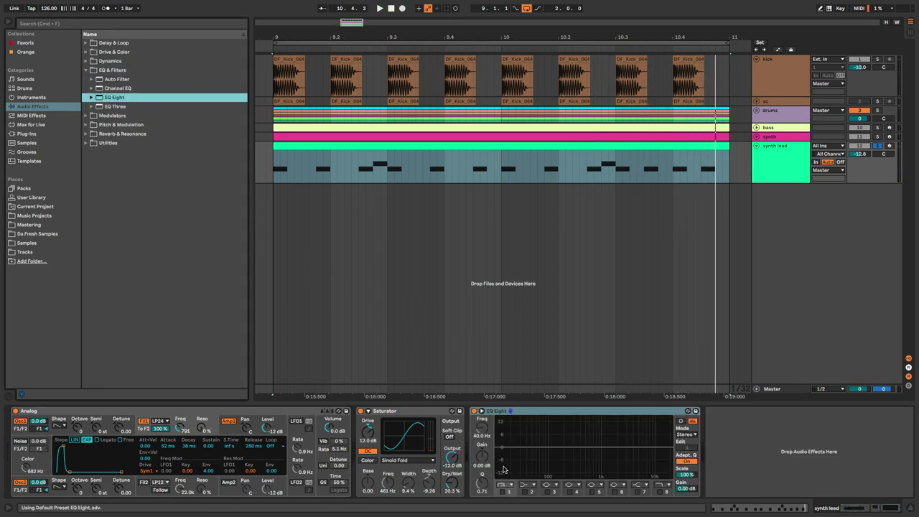
{"action": "left_click", "coordinate": [501, 491]}
{"action": "key", "text": "space"}
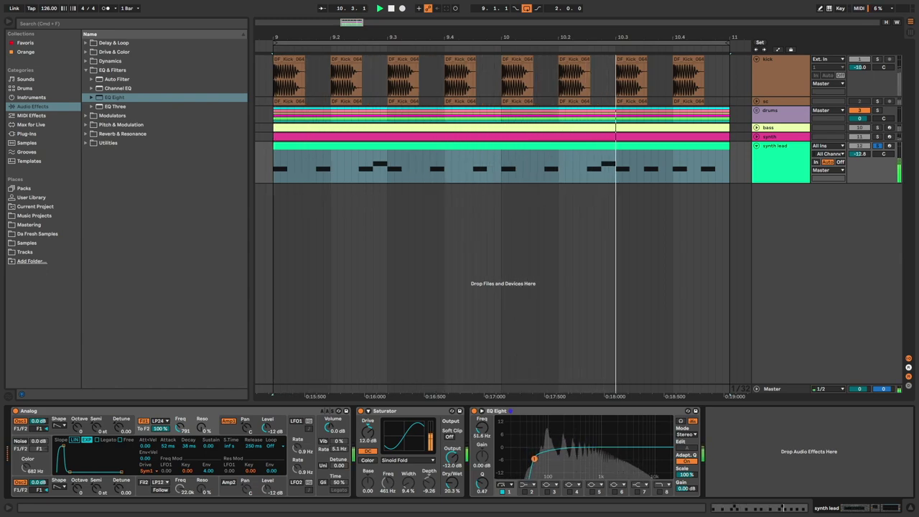
{"action": "left_click_drag", "start_coordinate": [534, 460], "coordinate": [531, 460]}
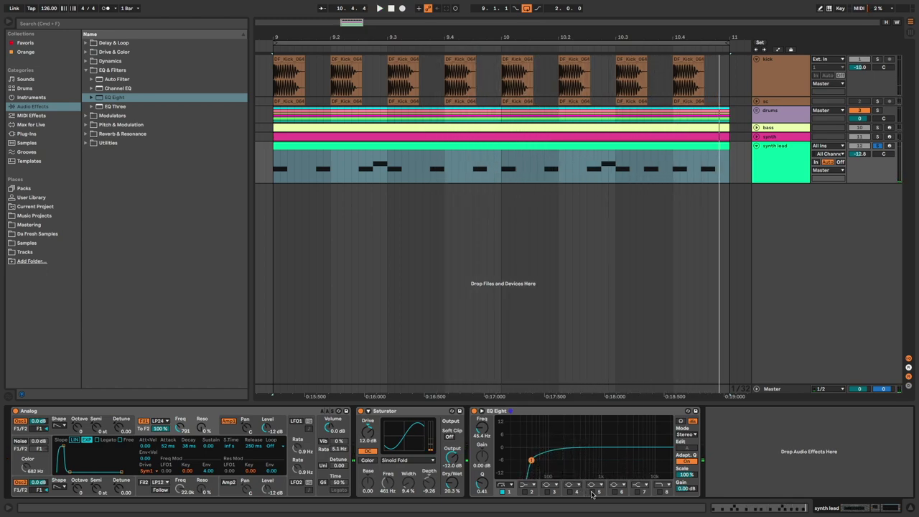
{"action": "left_click_drag", "start_coordinate": [616, 447], "coordinate": [615, 440]}
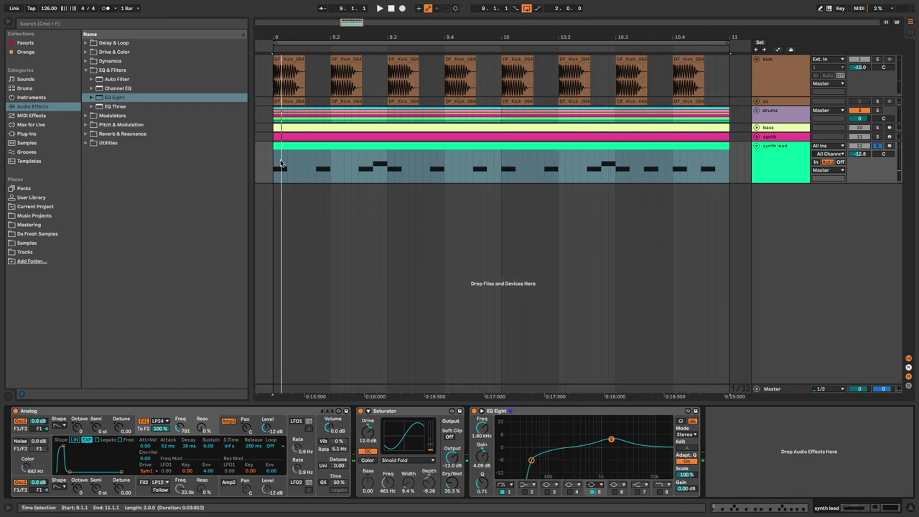
Step: Add Multiband Dynamics after the EQ Eight and raise the high band input to 5 dB and the mid band input to 4 dB
{"action": "left_click", "coordinate": [89, 64]}
{"action": "double_click", "coordinate": [134, 107]}
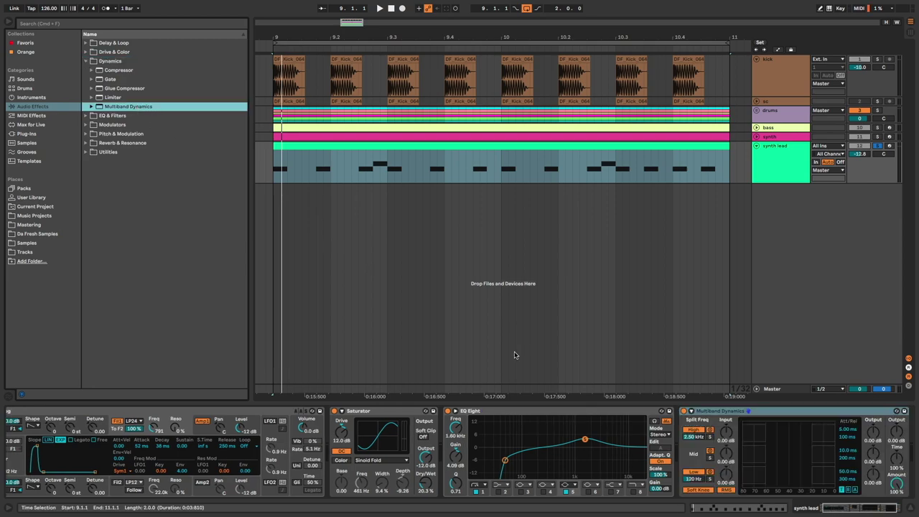
{"action": "left_click", "coordinate": [725, 436]}
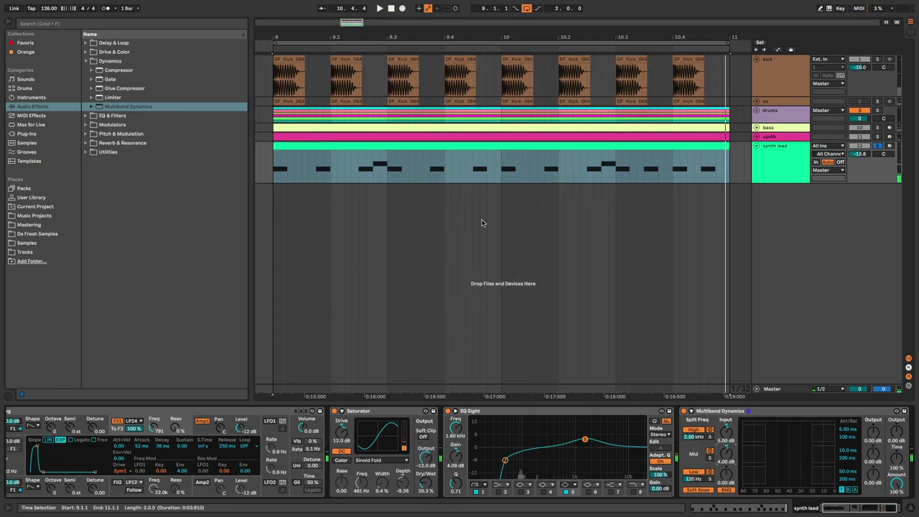
Step: Add a Glue Compressor with -20.6 dB threshold and 3.17 dB makeup, and compare the sound with it bypassed
{"action": "double_click", "coordinate": [107, 88]}
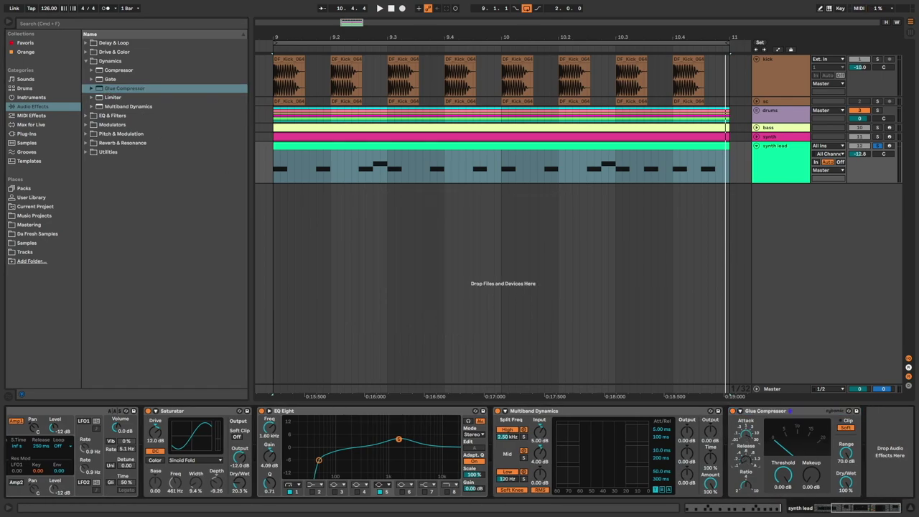
{"action": "left_click_drag", "start_coordinate": [787, 480], "coordinate": [788, 507]}
{"action": "left_click_drag", "start_coordinate": [808, 476], "coordinate": [808, 455]}
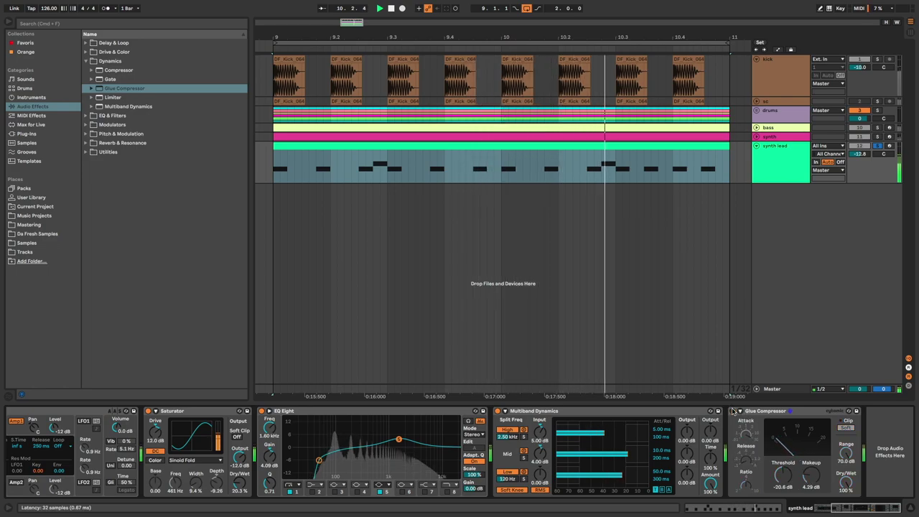
{"action": "left_click_drag", "start_coordinate": [808, 476], "coordinate": [809, 482]}
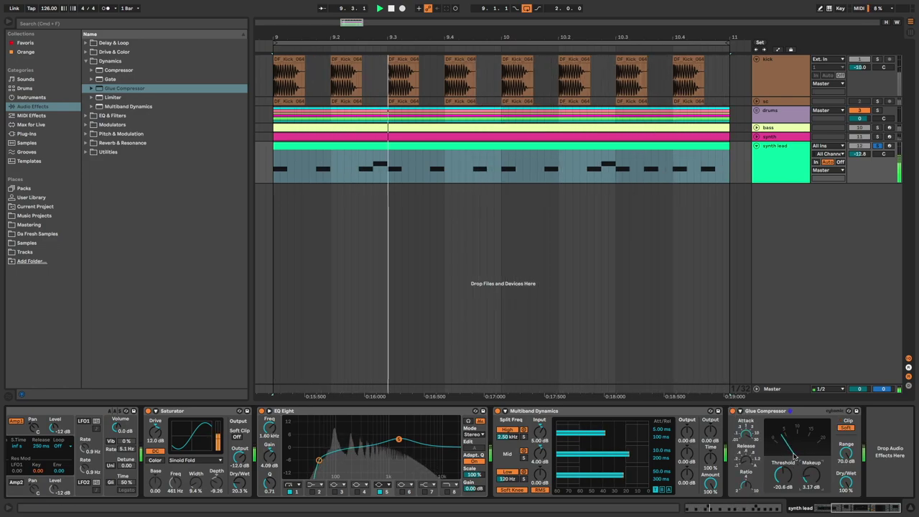
{"action": "left_click", "coordinate": [733, 411]}
{"action": "left_click", "coordinate": [733, 412]}
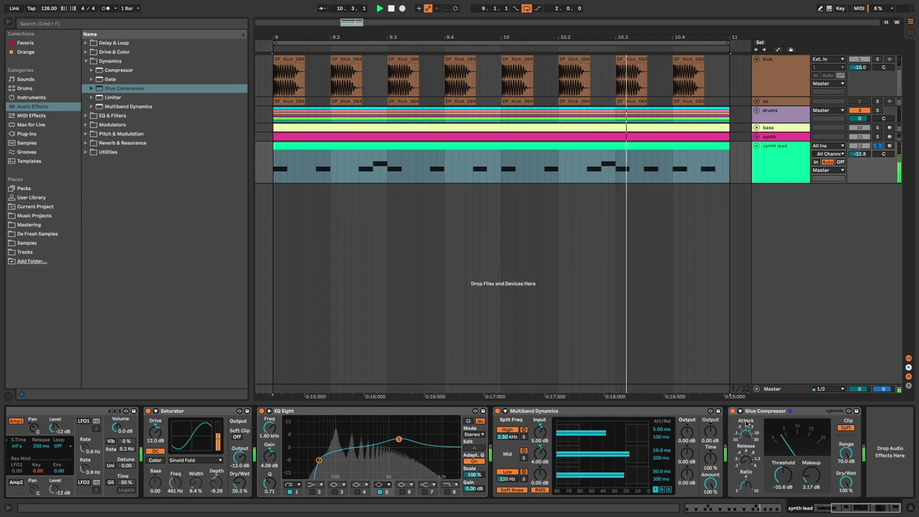
{"action": "key", "text": "space"}
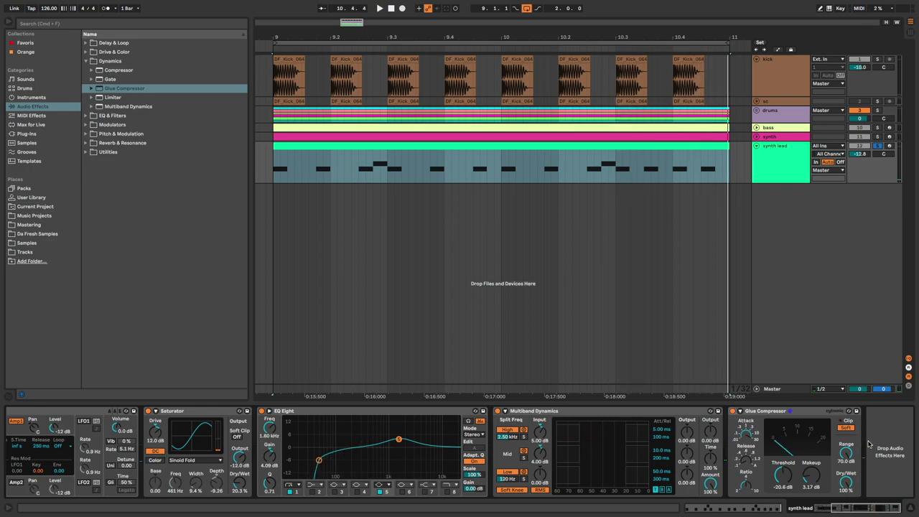
Step: Add a Vocoder after the Glue Compressor with 8 bands and 15.5% dry/wet, and audition it
{"action": "left_click", "coordinate": [85, 142]}
{"action": "double_click", "coordinate": [115, 151]}
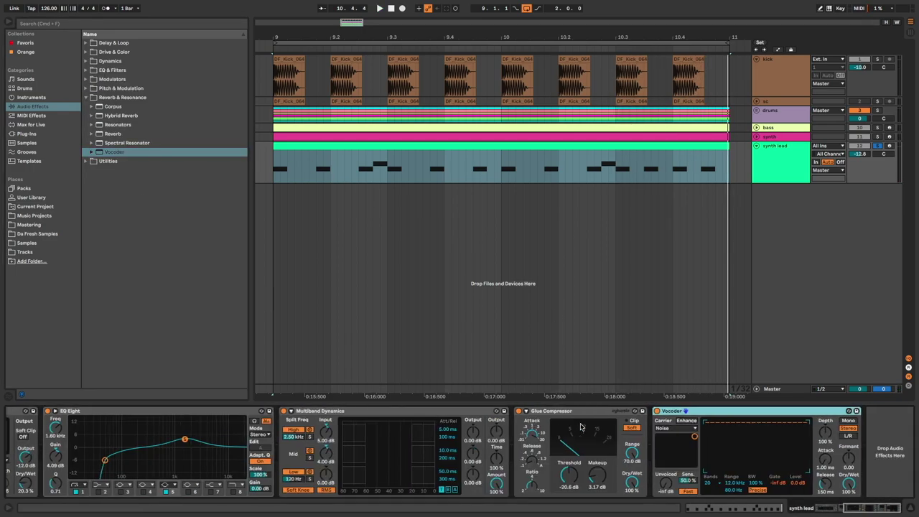
{"action": "left_click", "coordinate": [707, 483]}
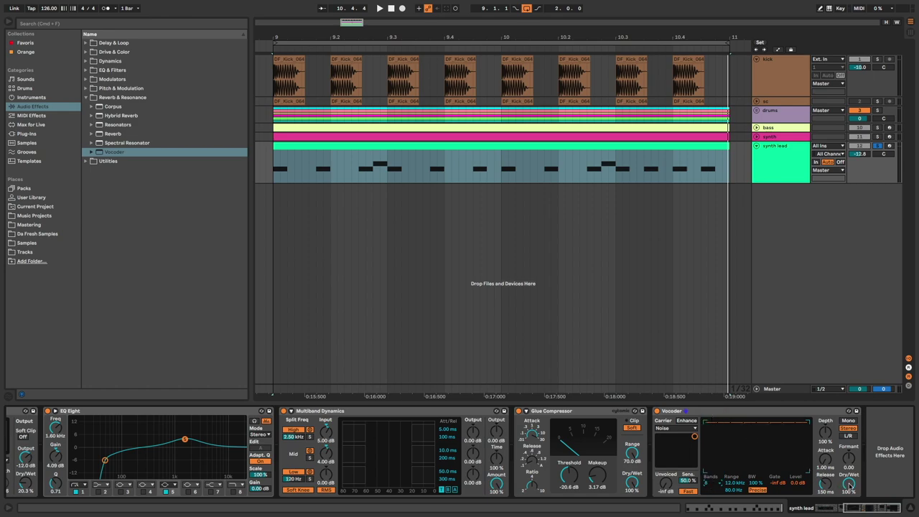
{"action": "mouse_move", "coordinate": [849, 486]}
{"action": "left_mouse_down"}
{"action": "mouse_move", "coordinate": [849, 516]}
{"action": "mouse_move", "coordinate": [849, 480]}
{"action": "left_mouse_up"}
{"action": "key", "text": "space"}
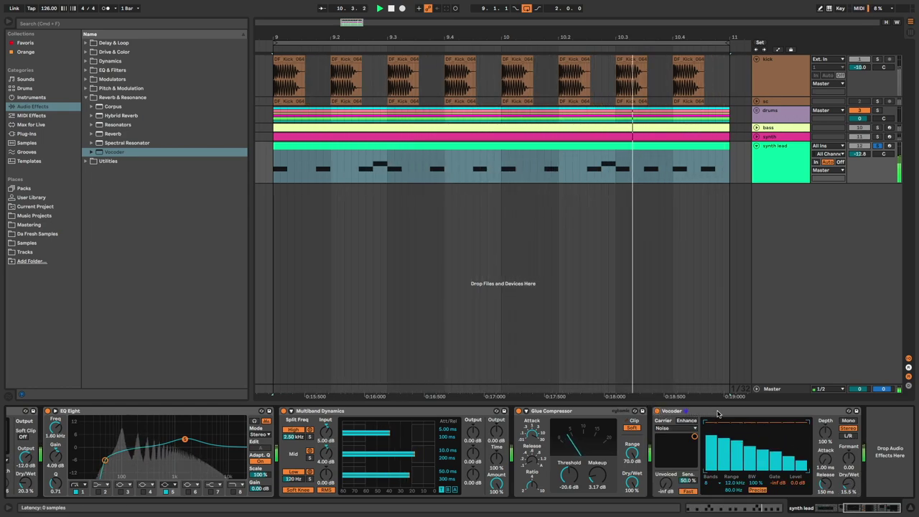
{"action": "key", "text": "space"}
Step: Add a Chorus-Ensemble at 40% dry/wet after the Vocoder, followed by a Utility with Bass Mono enabled
{"action": "left_click", "coordinate": [92, 88]}
{"action": "left_click_drag", "start_coordinate": [117, 108], "coordinate": [745, 442]}
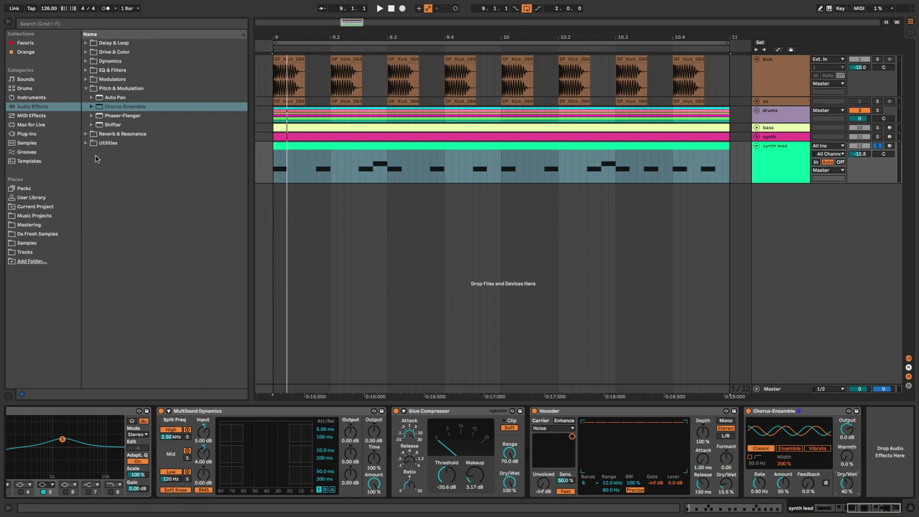
{"action": "left_click", "coordinate": [84, 144]}
{"action": "double_click", "coordinate": [105, 161]}
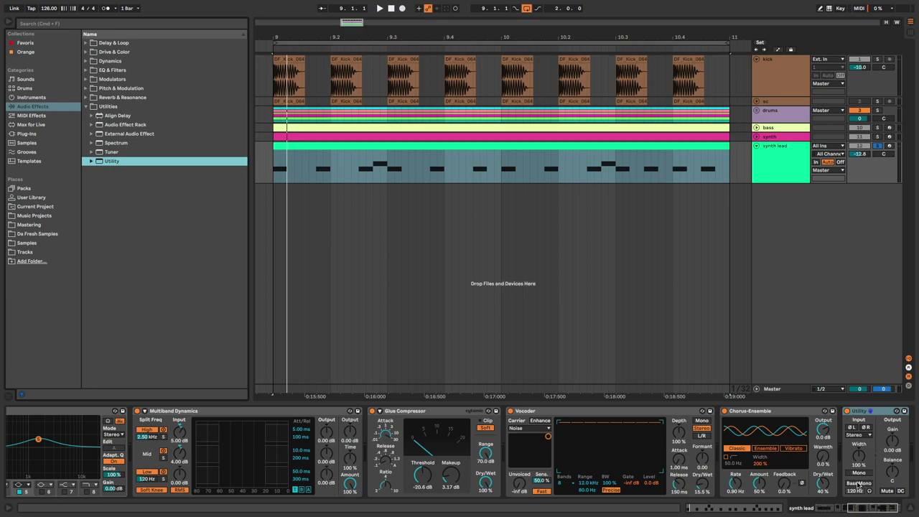
{"action": "left_click", "coordinate": [859, 483]}
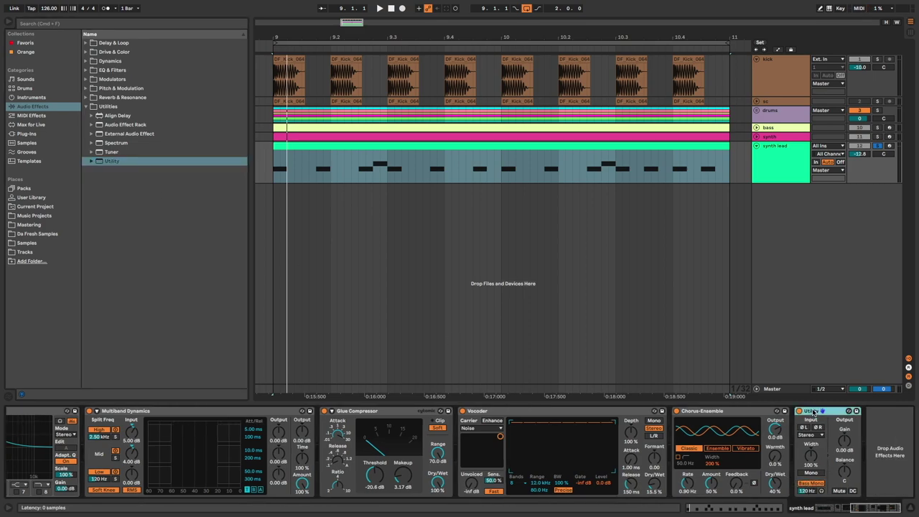
Step: Compare the playing synth lead with all effects from Saturator to Utility bypassed and re-enabled together
{"action": "scroll", "coordinate": [502, 413], "scroll_direction": "left", "scroll_amount": 10}
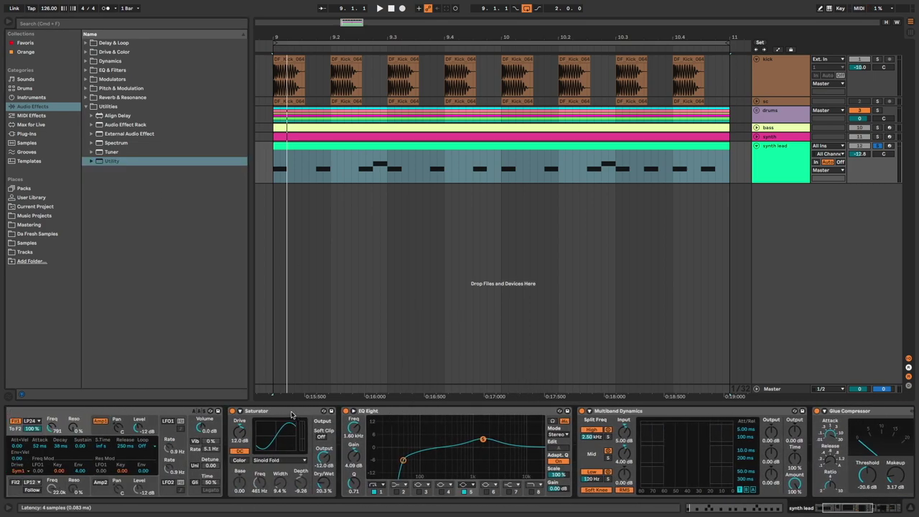
{"action": "left_click", "coordinate": [292, 413], "text": "shift"}
{"action": "key", "text": "space"}
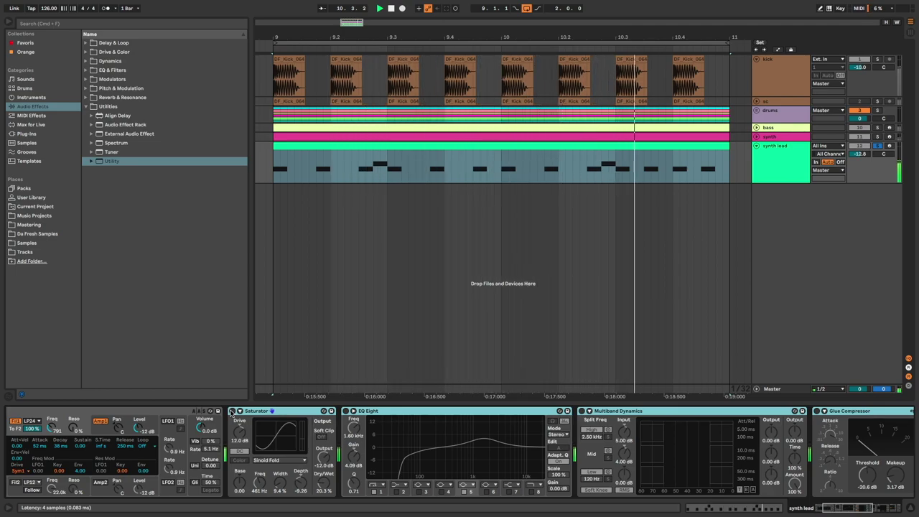
{"action": "left_click", "coordinate": [232, 411]}
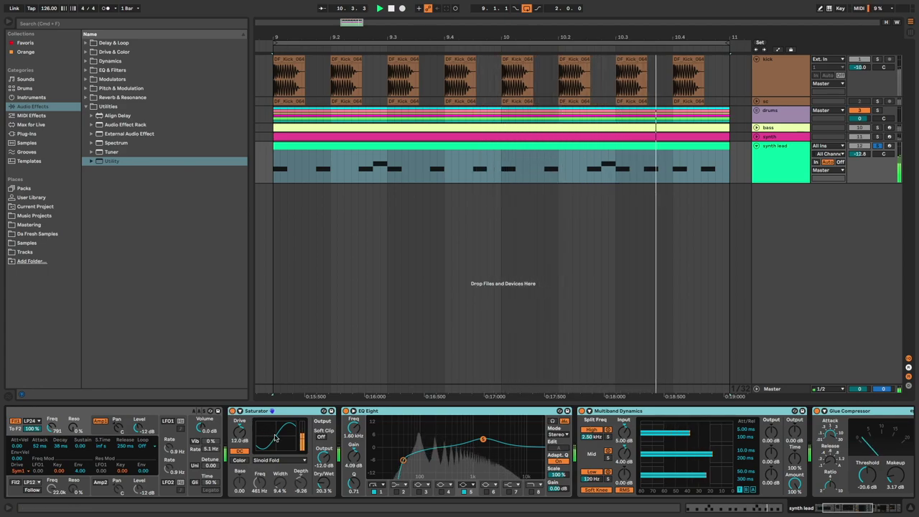
Step: Add a Delay after the Utility with both sides synced to 1, 20% feedback and the filter at 1.87 kHz, width 4.75, and audition it
{"action": "scroll", "coordinate": [275, 437], "scroll_direction": "right", "scroll_amount": 10}
{"action": "scroll", "coordinate": [274, 436], "scroll_direction": "right", "scroll_amount": 5}
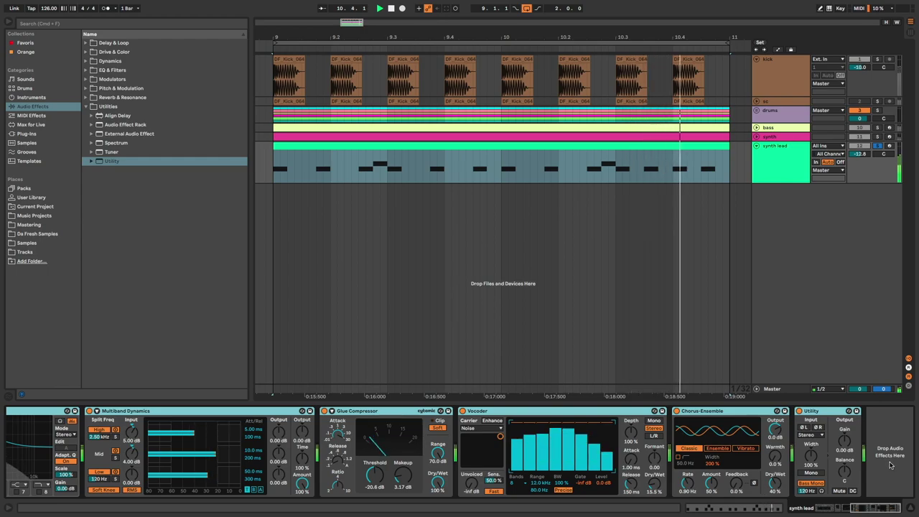
{"action": "left_click", "coordinate": [86, 43]}
{"action": "double_click", "coordinate": [108, 61]}
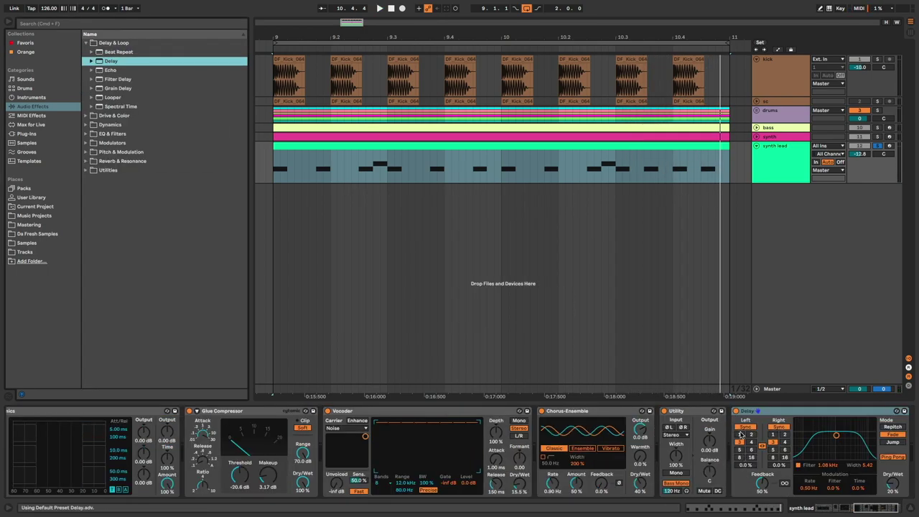
{"action": "left_click", "coordinate": [740, 434]}
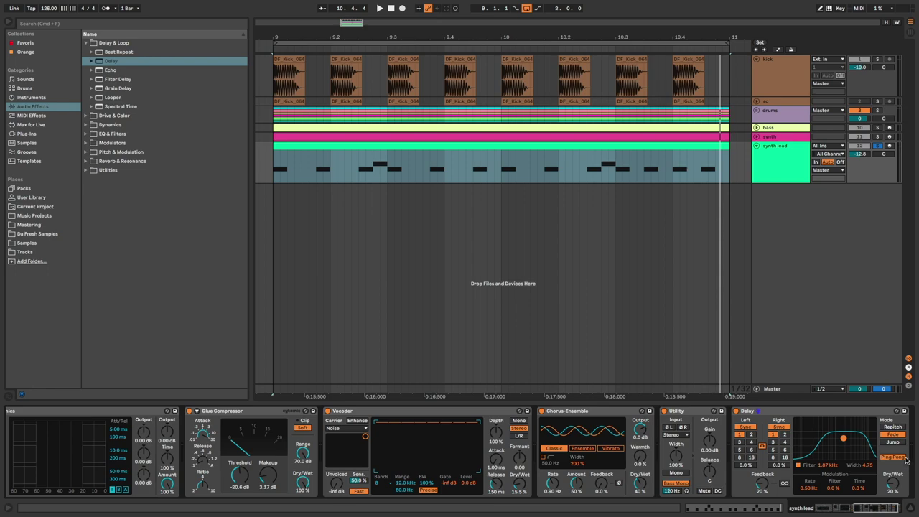
{"action": "key", "text": "space"}
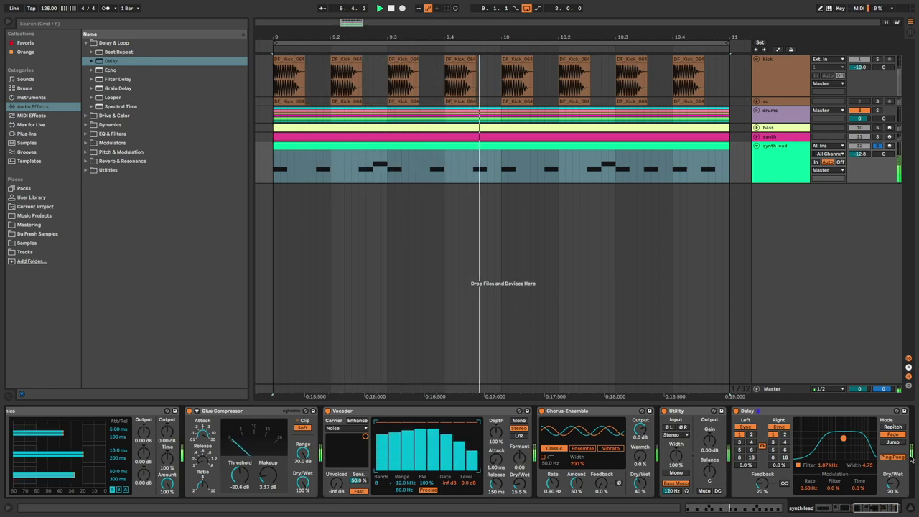
Step: Review the effect chain back to Analog during playback, and play the full mix from bar 9 with the synth lead unsoloed
{"action": "scroll", "coordinate": [910, 458], "scroll_direction": "left", "scroll_amount": 3}
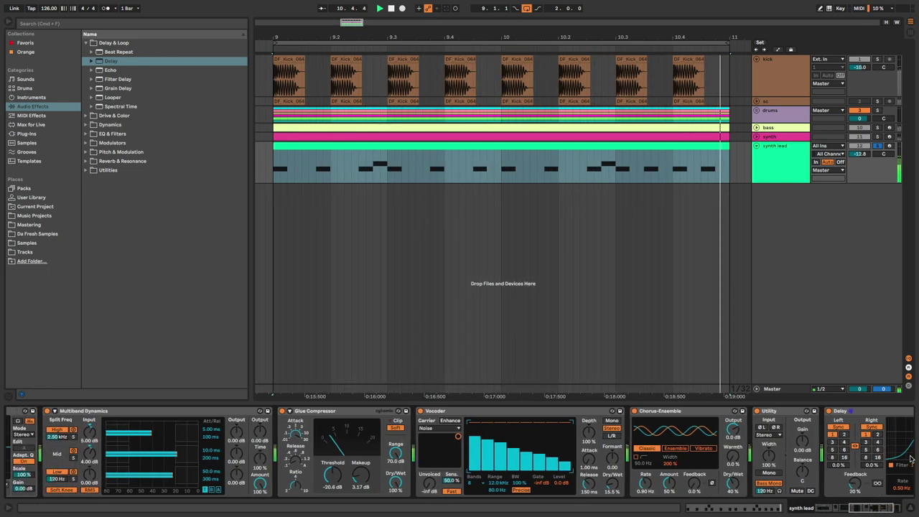
{"action": "scroll", "coordinate": [910, 458], "scroll_direction": "left", "scroll_amount": 12}
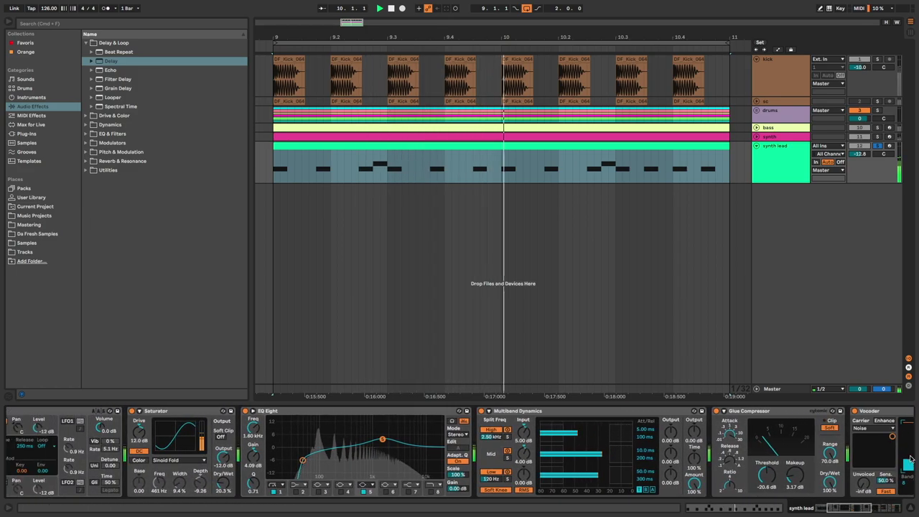
{"action": "scroll", "coordinate": [910, 458], "scroll_direction": "left", "scroll_amount": 6}
{"action": "key", "text": "space"}
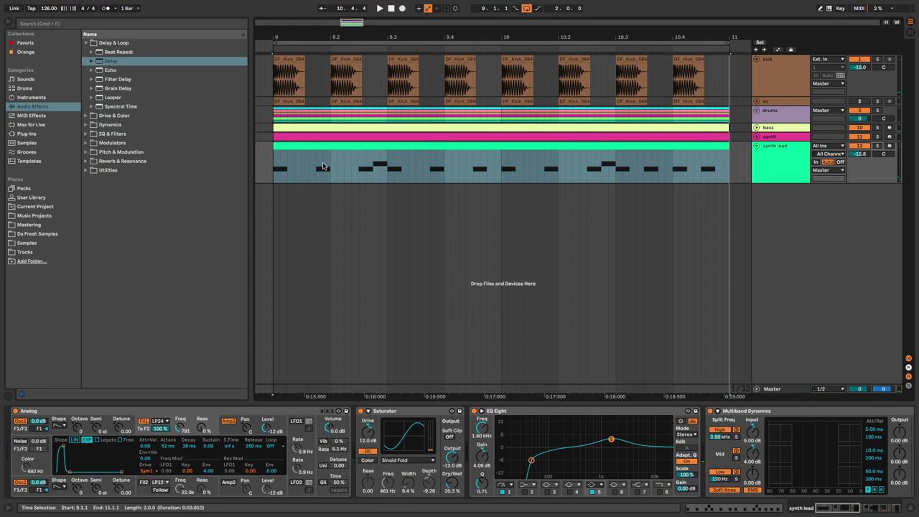
{"action": "left_click", "coordinate": [274, 174]}
{"action": "key", "text": "space"}
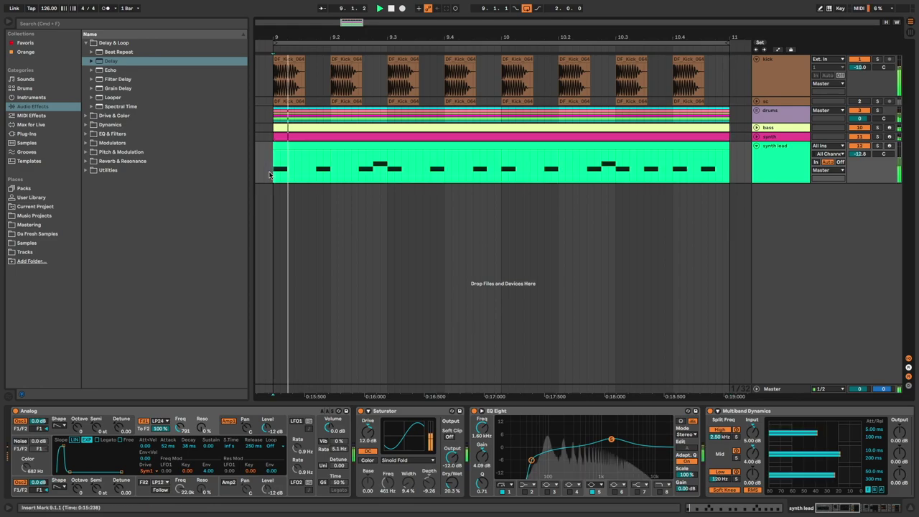